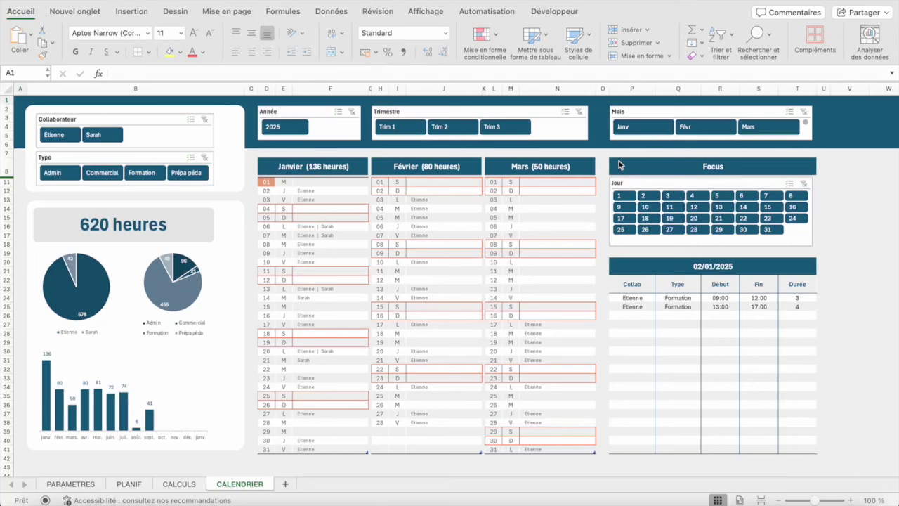
Filter the dashboard to 2025 and inspect the formula behind a calendar cell
{"action": "left_click", "coordinate": [21, 103]}
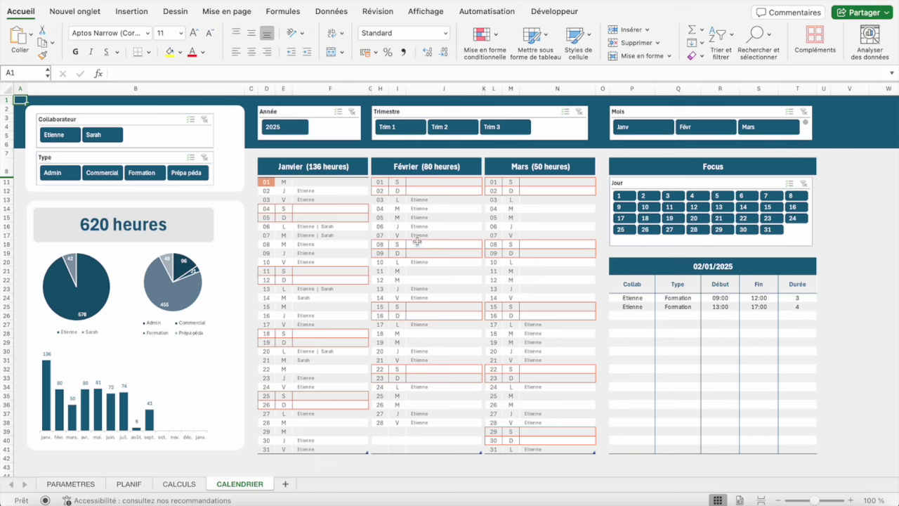
{"action": "left_click", "coordinate": [283, 134]}
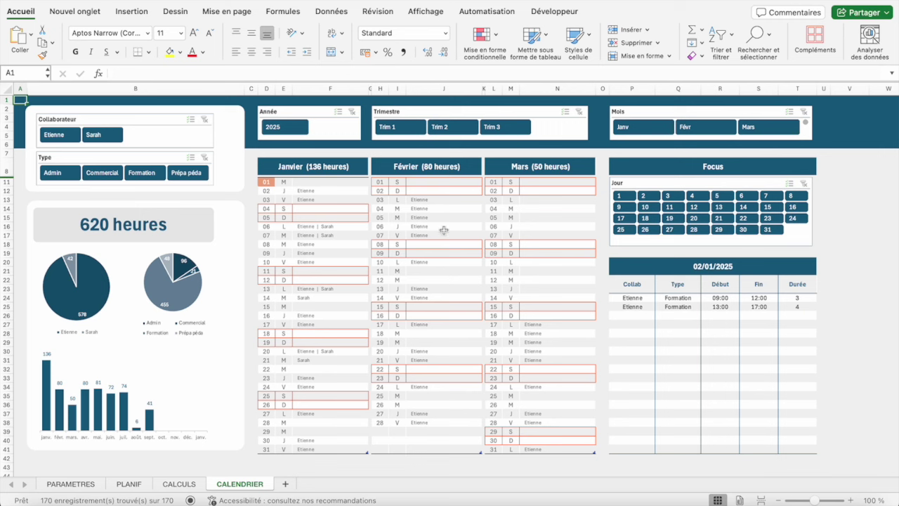
{"action": "left_click", "coordinate": [317, 184]}
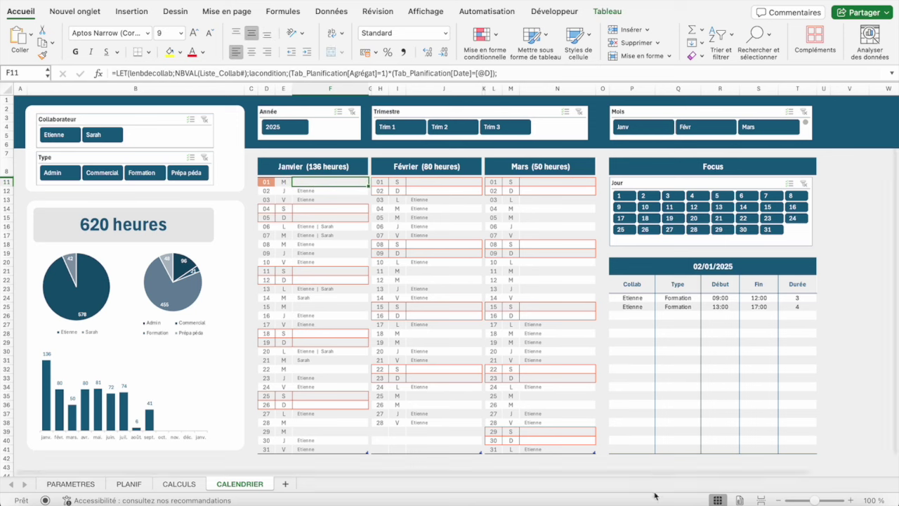
{"action": "mouse_move", "coordinate": [645, 495]}
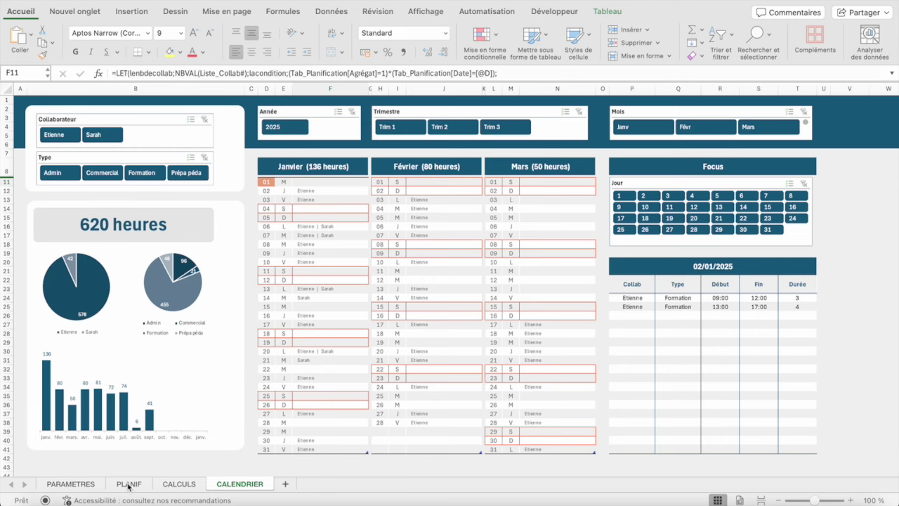
Go to the PLANIF sheet's first empty row below the planning table
{"action": "left_click", "coordinate": [129, 484]}
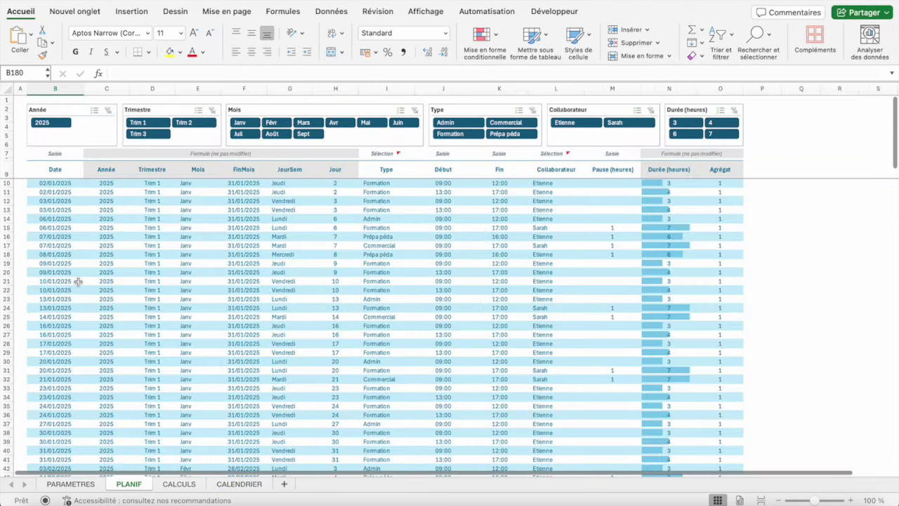
{"action": "scroll", "coordinate": [78, 282], "scroll_direction": "down", "scroll_amount": 7}
{"action": "scroll", "coordinate": [78, 281], "scroll_direction": "down", "scroll_amount": 12}
{"action": "scroll", "coordinate": [78, 282], "scroll_direction": "down", "scroll_amount": 14}
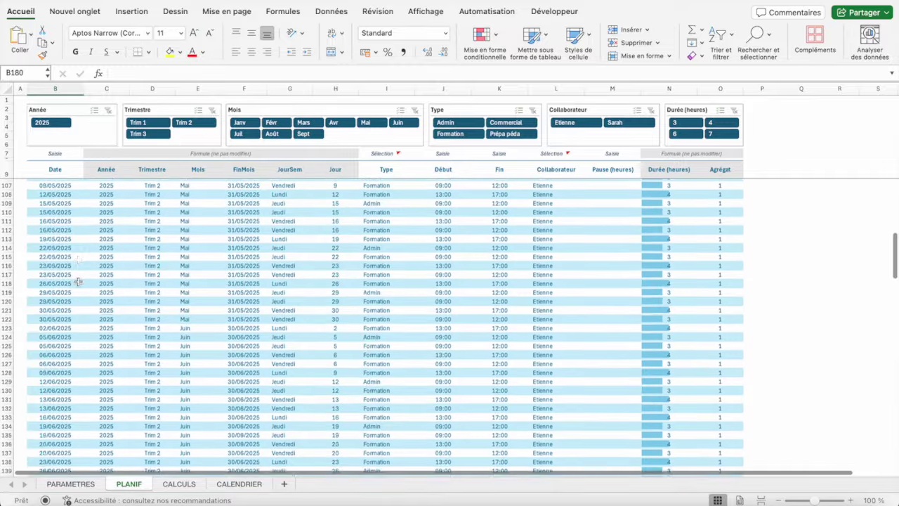
{"action": "scroll", "coordinate": [77, 282], "scroll_direction": "down", "scroll_amount": 15}
{"action": "scroll", "coordinate": [78, 273], "scroll_direction": "up", "scroll_amount": 2}
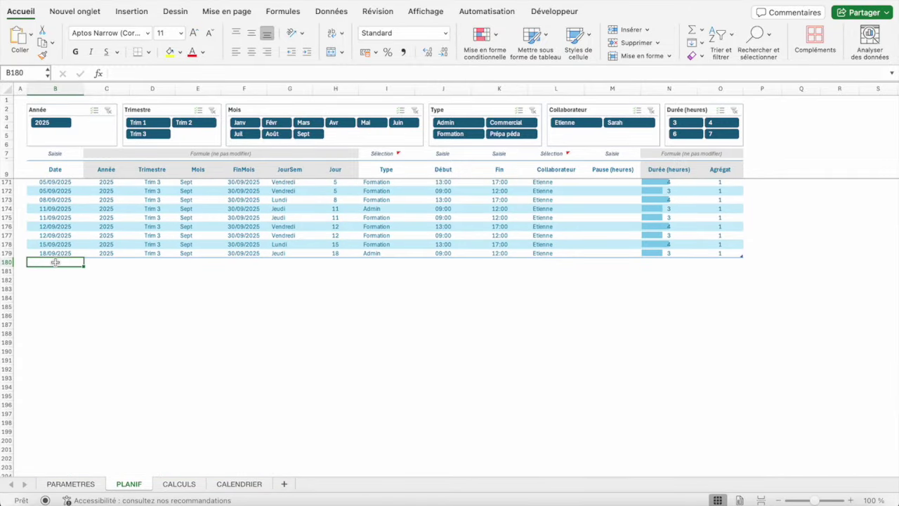
Enter 31/10/2025 in row 180 so Trim 4, Oct and Vendredi auto-fill
{"action": "type", "text": "31/"}
{"action": "key", "text": "BackSpace"}
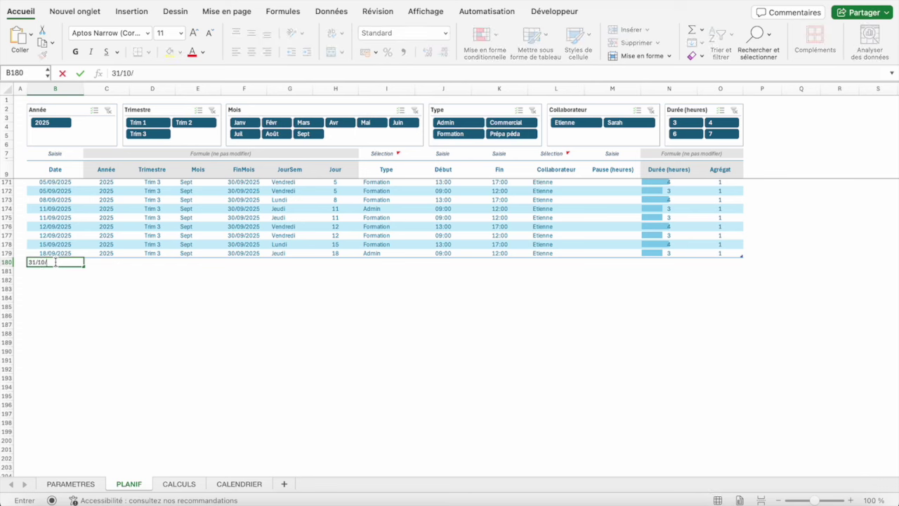
{"action": "type", "text": "2025"}
{"action": "key", "text": "Return"}
{"action": "key", "text": "Up"}
{"action": "key", "text": "Right"}
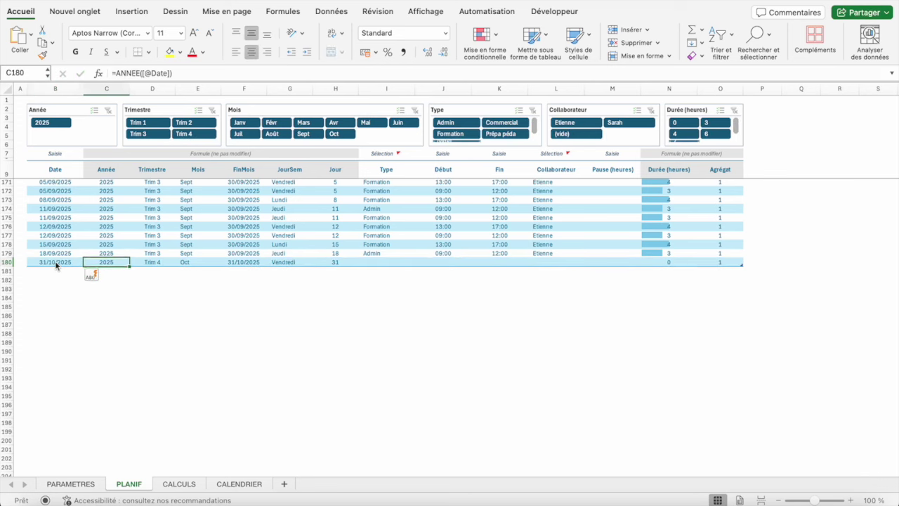
{"action": "key", "text": "Right"}
{"action": "key", "text": "Right"}
{"action": "key", "text": "Right"}
{"action": "key", "text": "Right"}
{"action": "key", "text": "Right"}
{"action": "key", "text": "Left"}
{"action": "key", "text": "Left"}
{"action": "key", "text": "Left"}
{"action": "key", "text": "Right"}
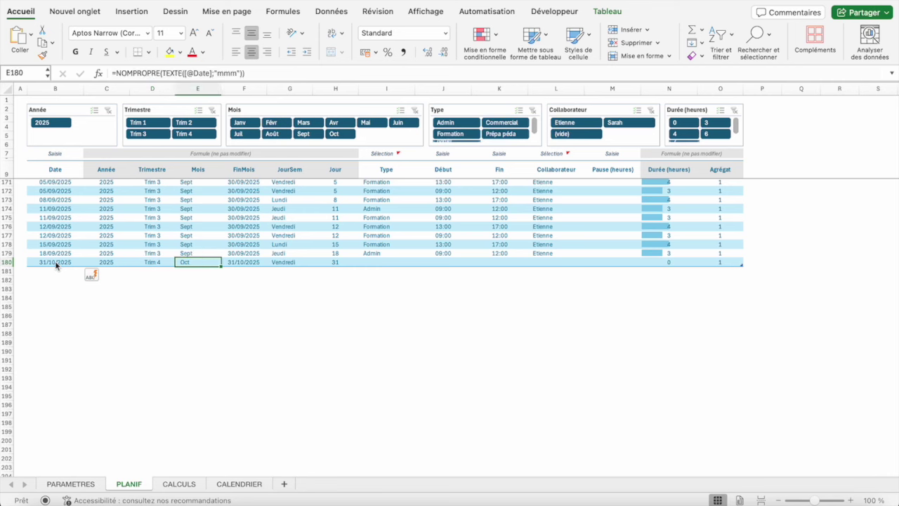
{"action": "key", "text": "Right"}
{"action": "key", "text": "Right"}
{"action": "key", "text": "Right"}
{"action": "key", "text": "Left"}
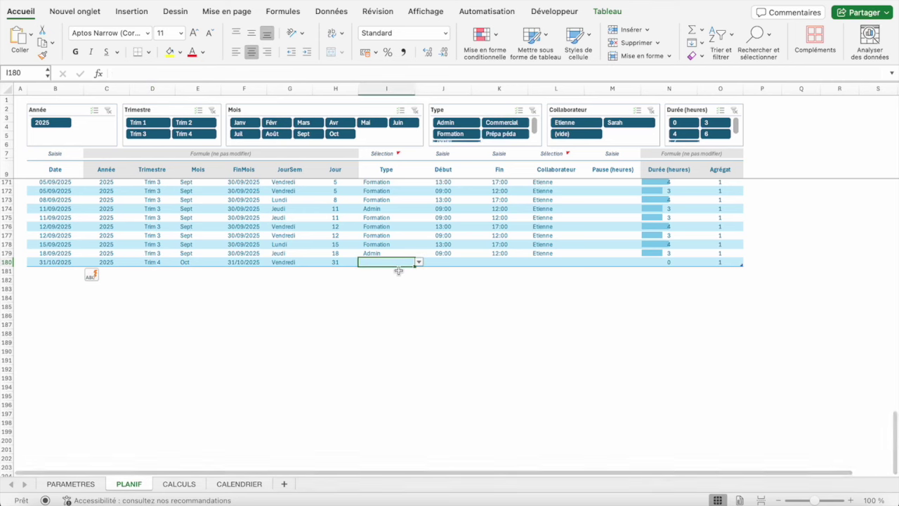
Fill row 180 with type Commercial, 08:00 to 12:00, and collaborator Martin
{"action": "left_click", "coordinate": [419, 263]}
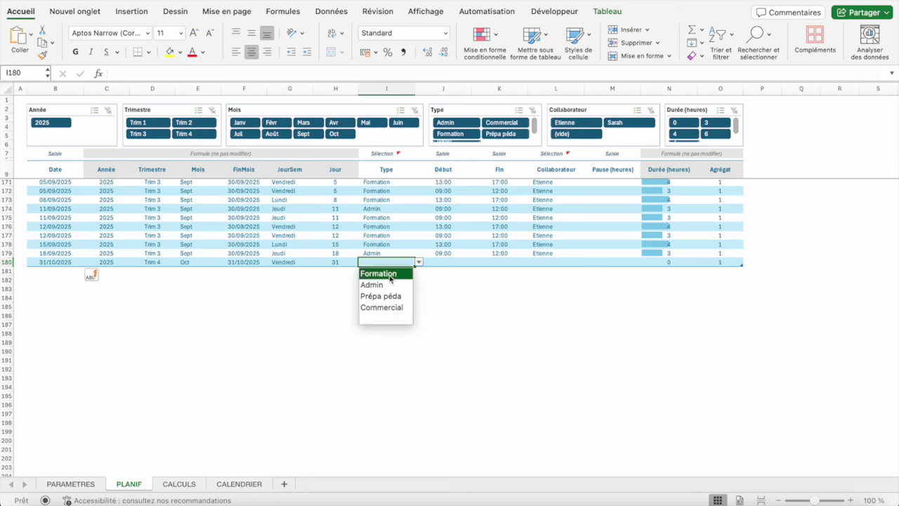
{"action": "left_click", "coordinate": [381, 307]}
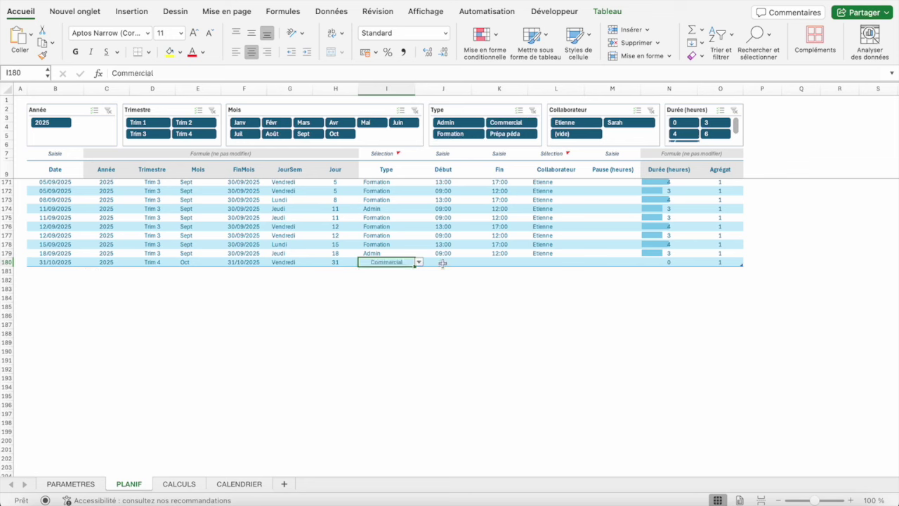
{"action": "left_click", "coordinate": [442, 261]}
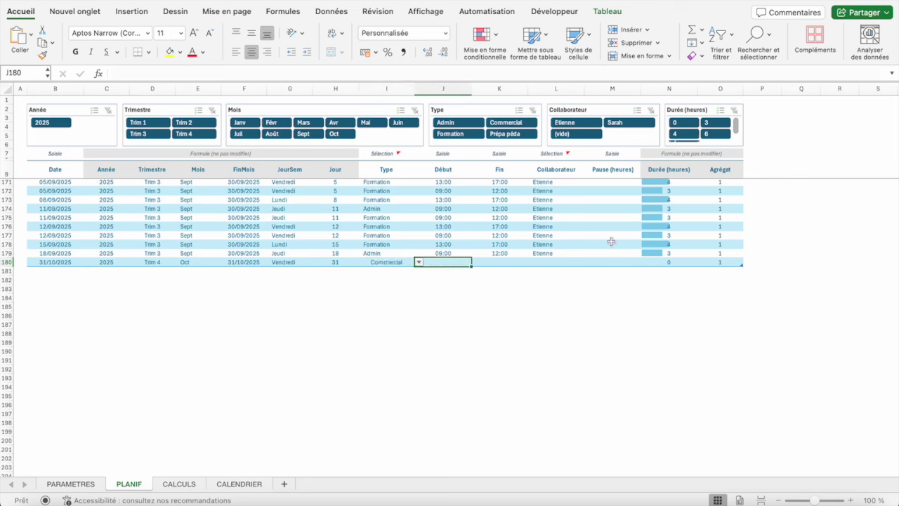
{"action": "type", "text": "08"}
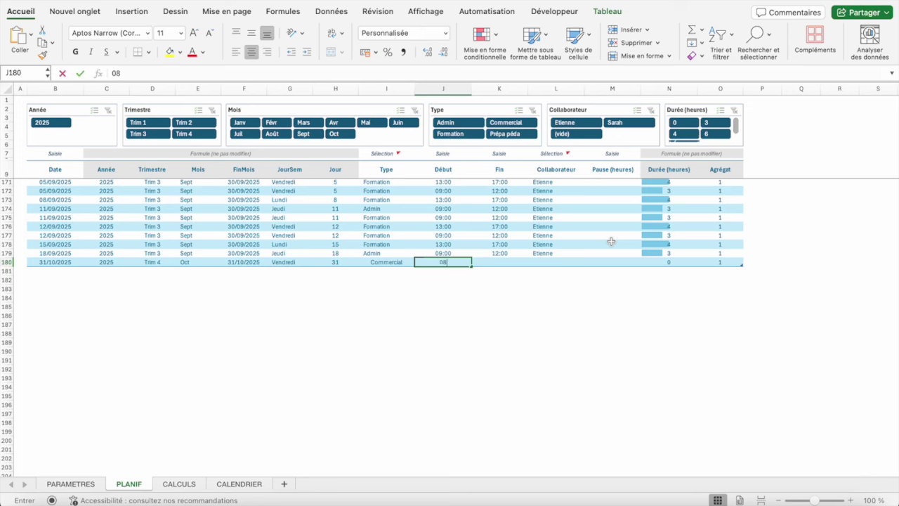
{"action": "type", "text": ":00"}
{"action": "key", "text": "Tab"}
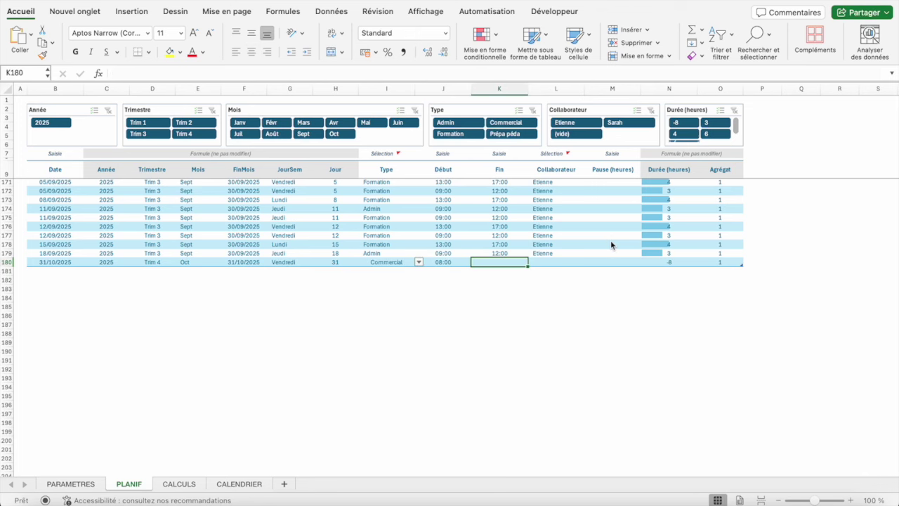
{"action": "type", "text": "12:00"}
{"action": "key", "text": "Tab"}
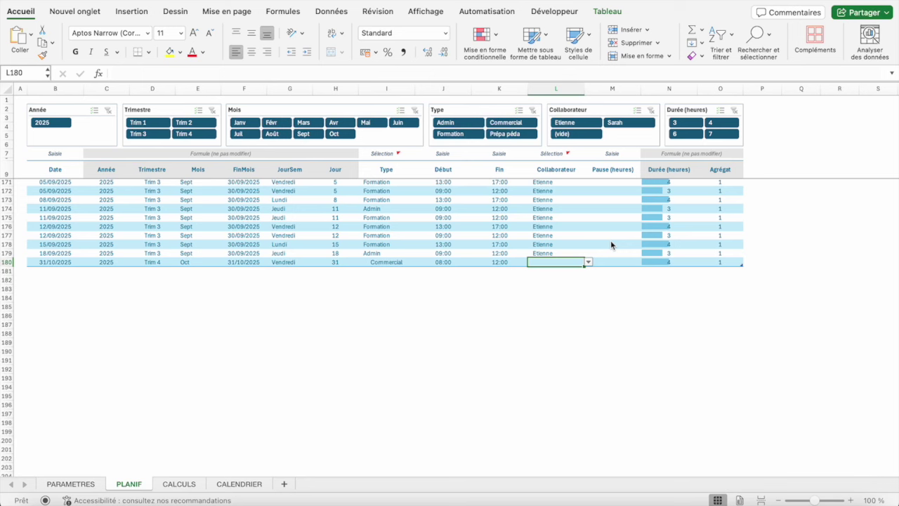
{"action": "type", "text": "Martin"}
{"action": "key", "text": "Return"}
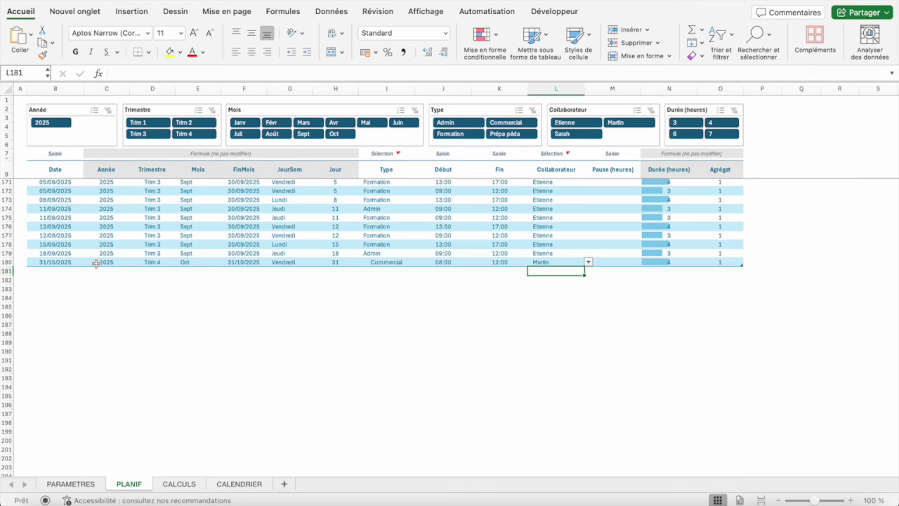
On the CALENDRIER sheet, filter to Trim 4 and select the 31 October entry
{"action": "left_click", "coordinate": [238, 484]}
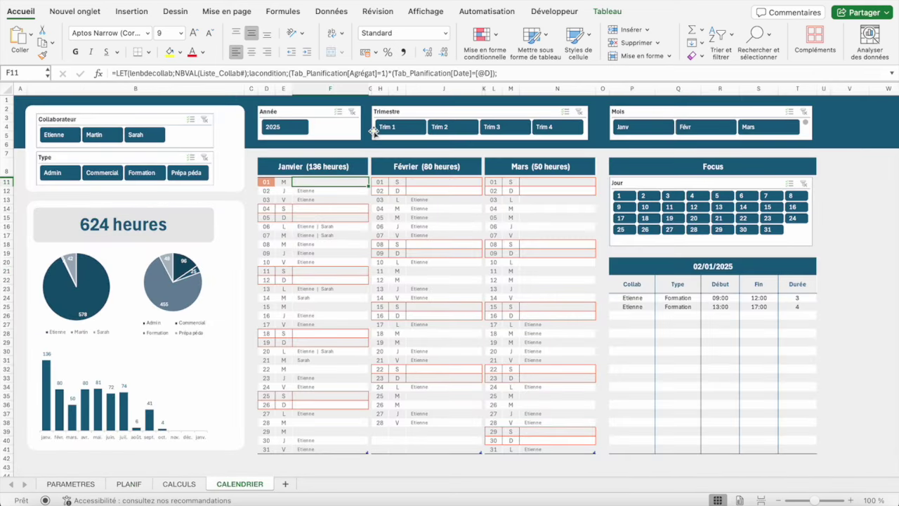
{"action": "left_click", "coordinate": [550, 127]}
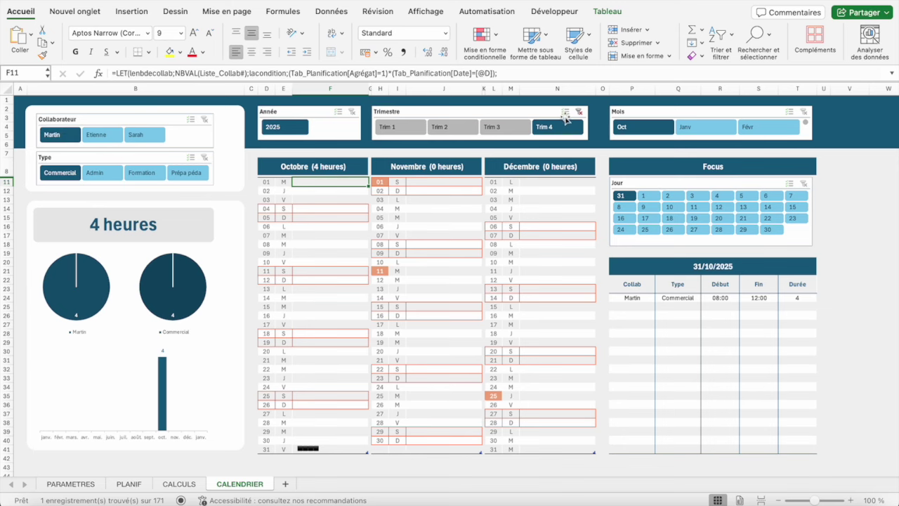
{"action": "scroll", "coordinate": [465, 276], "scroll_direction": "down", "scroll_amount": 3}
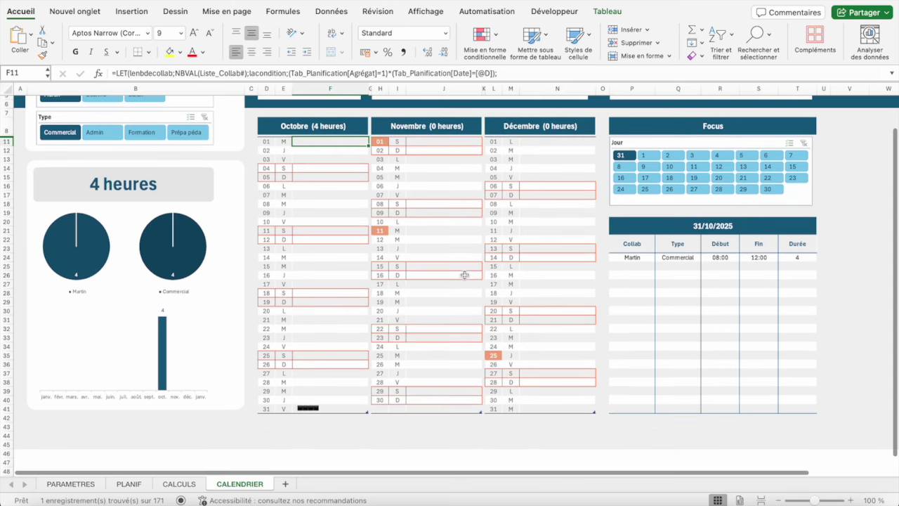
{"action": "left_click", "coordinate": [309, 407]}
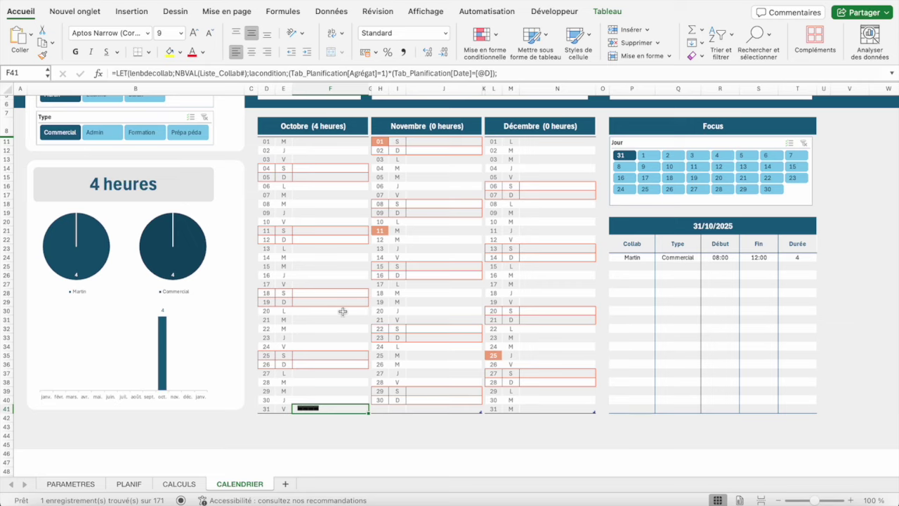
{"action": "scroll", "coordinate": [342, 311], "scroll_direction": "up", "scroll_amount": 1}
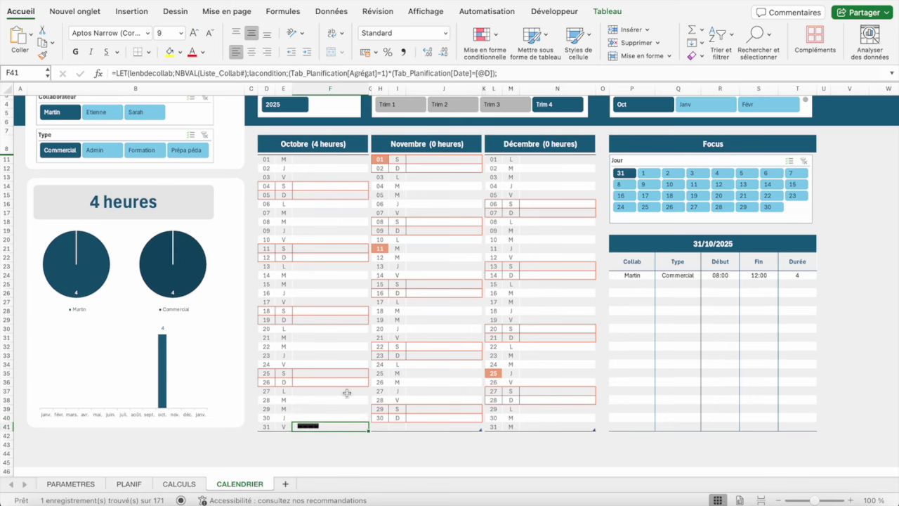
{"action": "scroll", "coordinate": [347, 392], "scroll_direction": "up", "scroll_amount": 2}
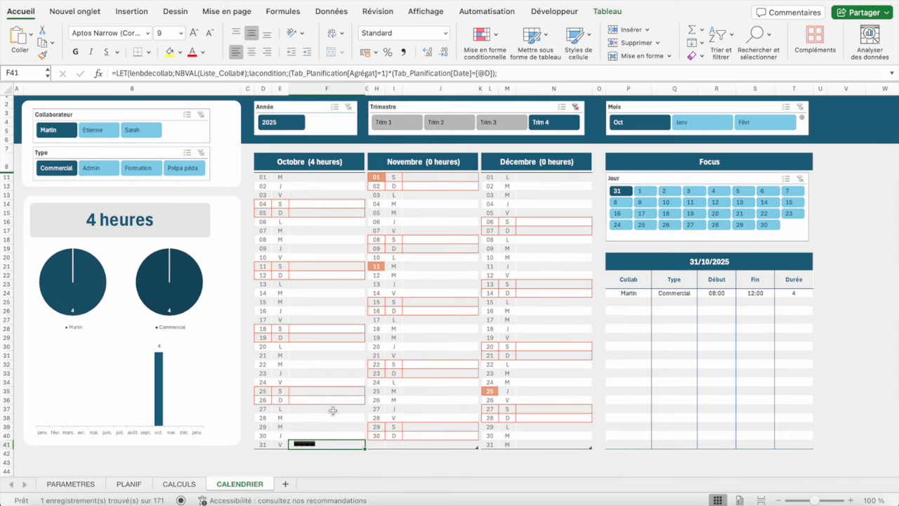
Clear every dashboard filter and check the charts: 624 hours total, 4-hour October bar
{"action": "left_click", "coordinate": [143, 131]}
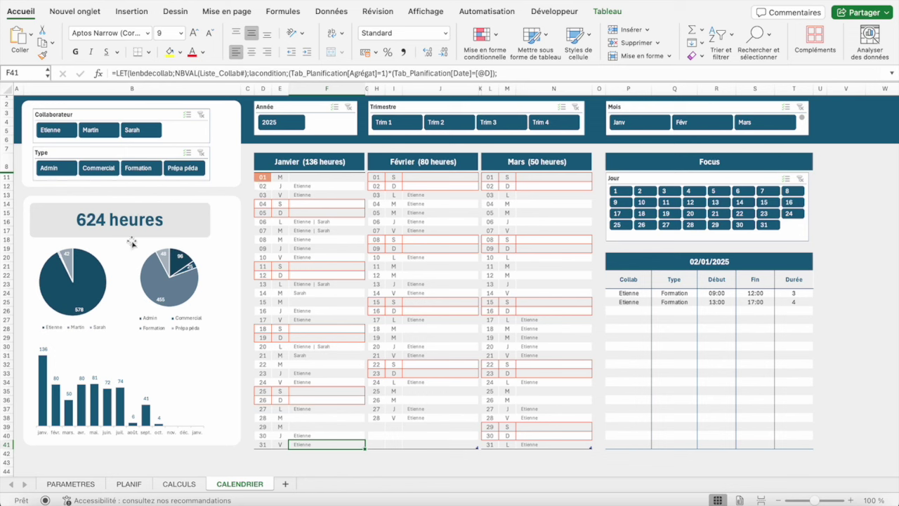
{"action": "mouse_move", "coordinate": [88, 291]}
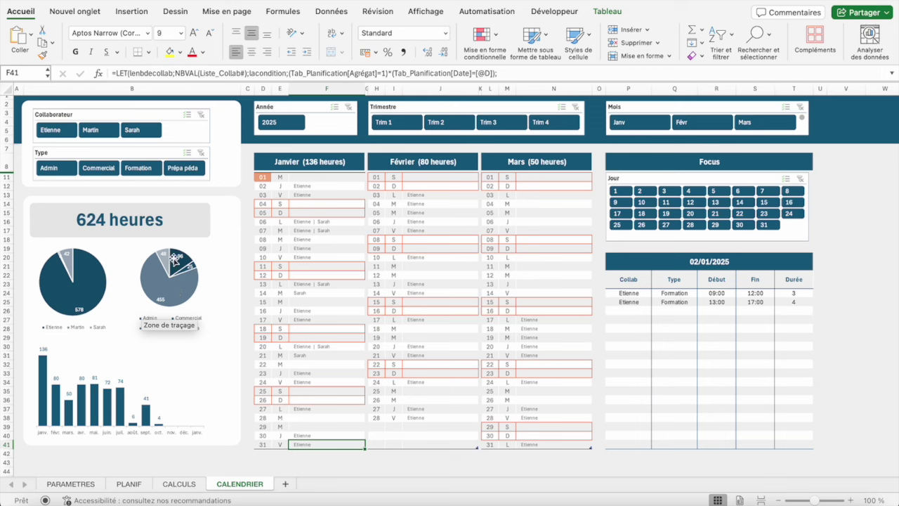
{"action": "mouse_move", "coordinate": [182, 291]}
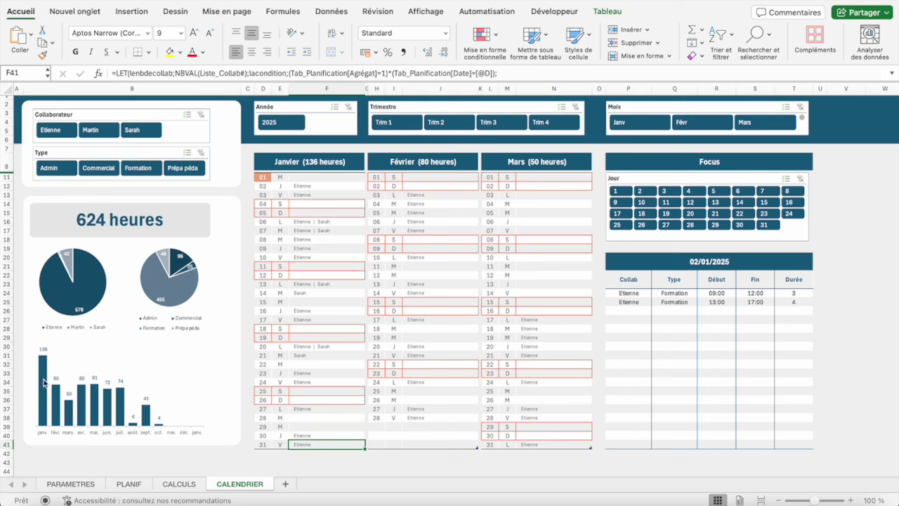
{"action": "mouse_move", "coordinate": [42, 396]}
{"action": "left_click_drag", "start_coordinate": [628, 293], "coordinate": [806, 370]}
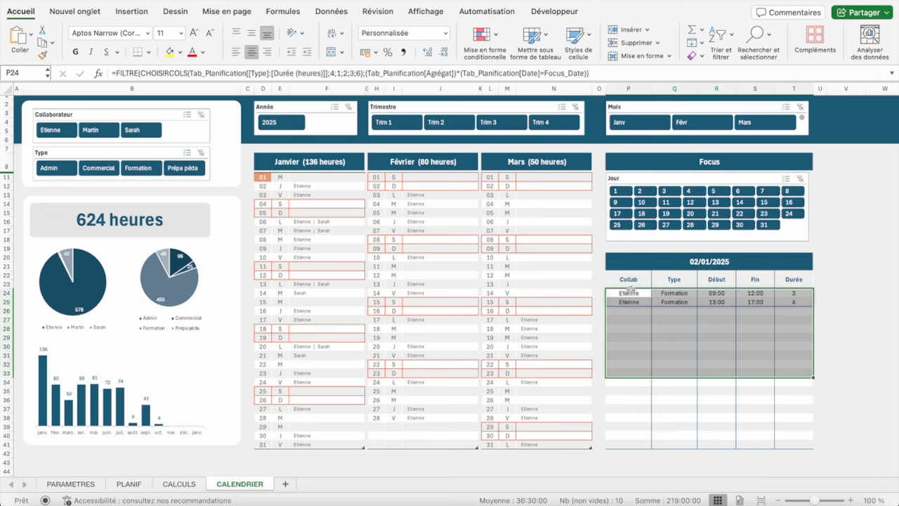
{"action": "left_click", "coordinate": [663, 125]}
{"action": "left_click", "coordinate": [640, 192]}
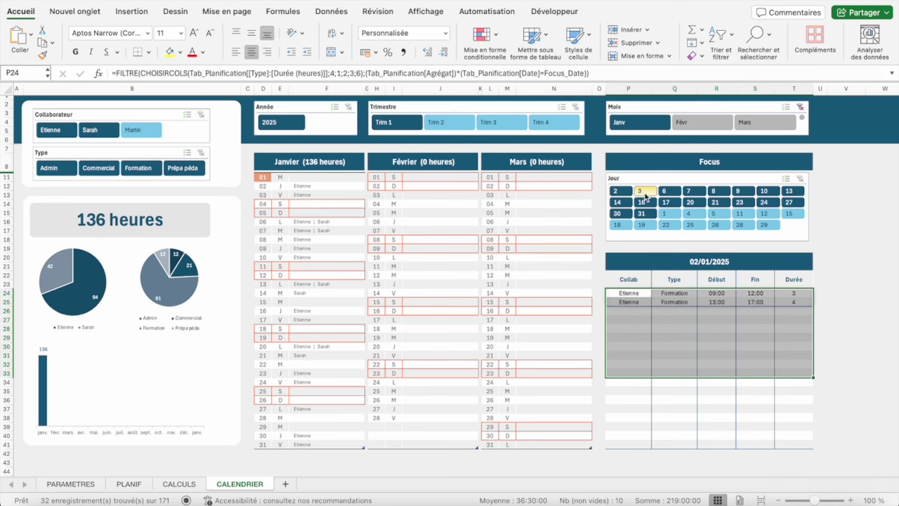
{"action": "left_click", "coordinate": [671, 319]}
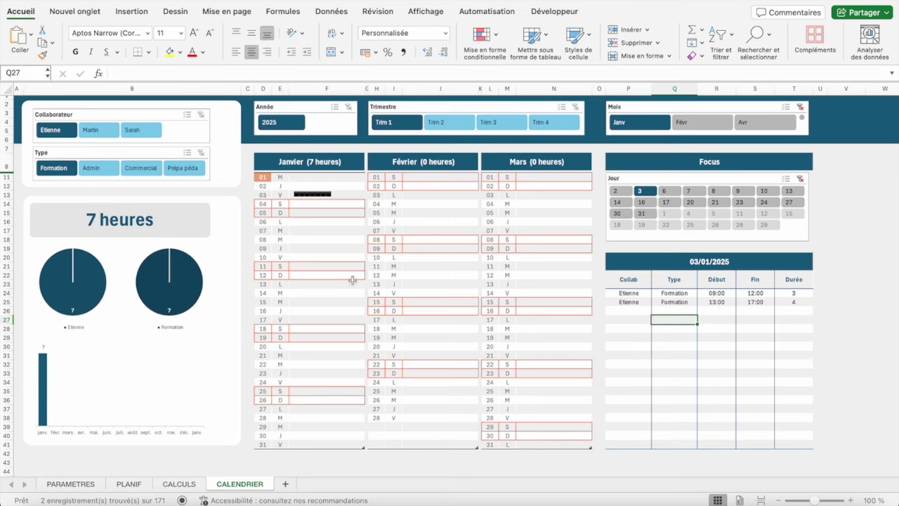
{"action": "scroll", "coordinate": [335, 274], "scroll_direction": "up", "scroll_amount": 1}
{"action": "scroll", "coordinate": [335, 274], "scroll_direction": "down", "scroll_amount": 1}
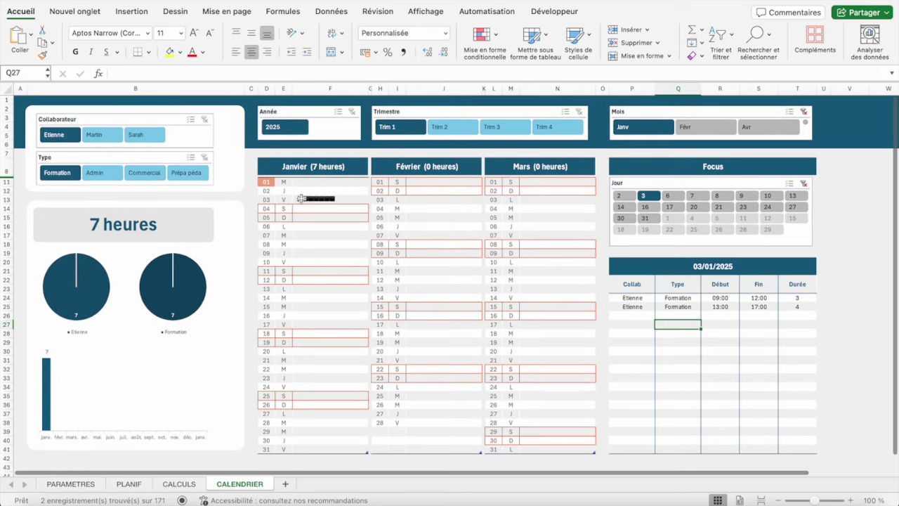
{"action": "left_click", "coordinate": [804, 112]}
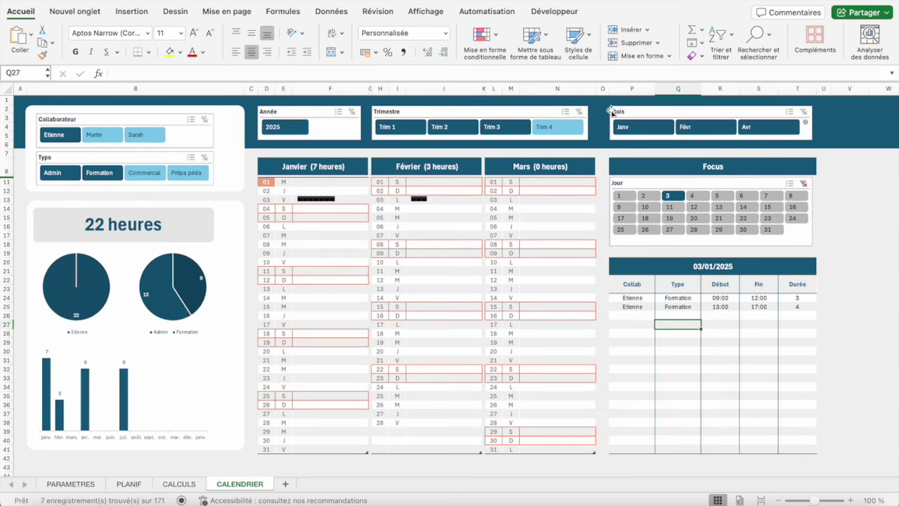
{"action": "left_click", "coordinate": [803, 183]}
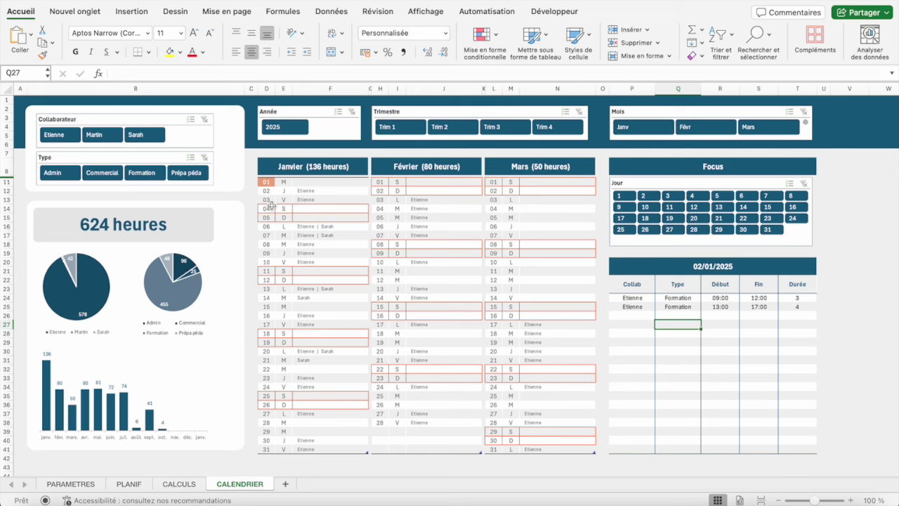
{"action": "left_click", "coordinate": [20, 99]}
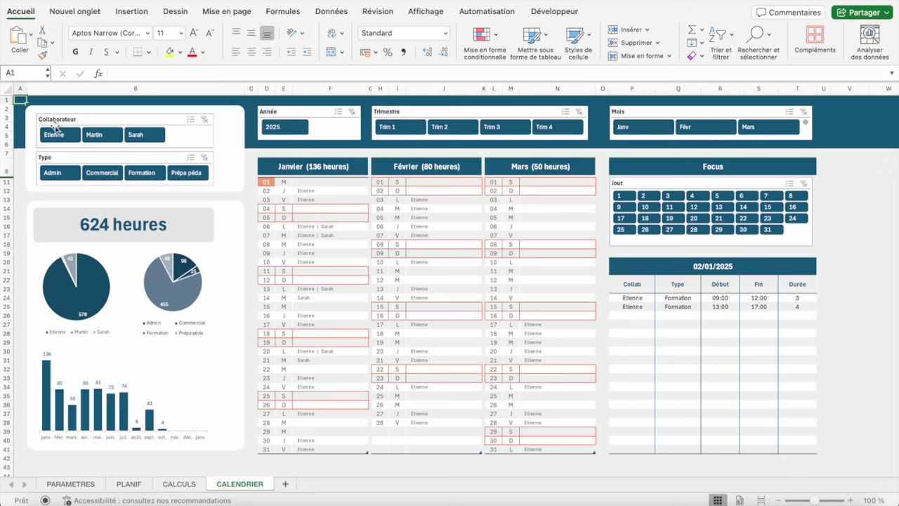